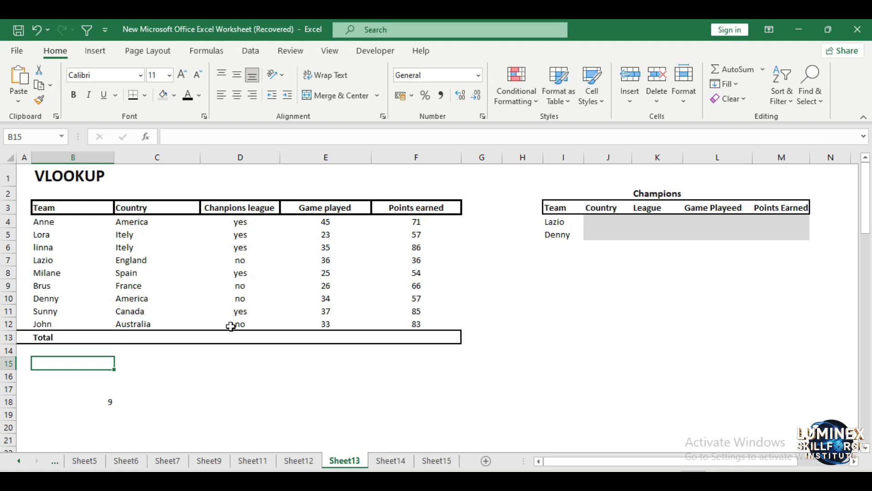
# - Examine the team data table and the Champions lookup table by selecting their ranges in turn
pyautogui.moveTo(28, 197); pyautogui.dragTo(456, 339)
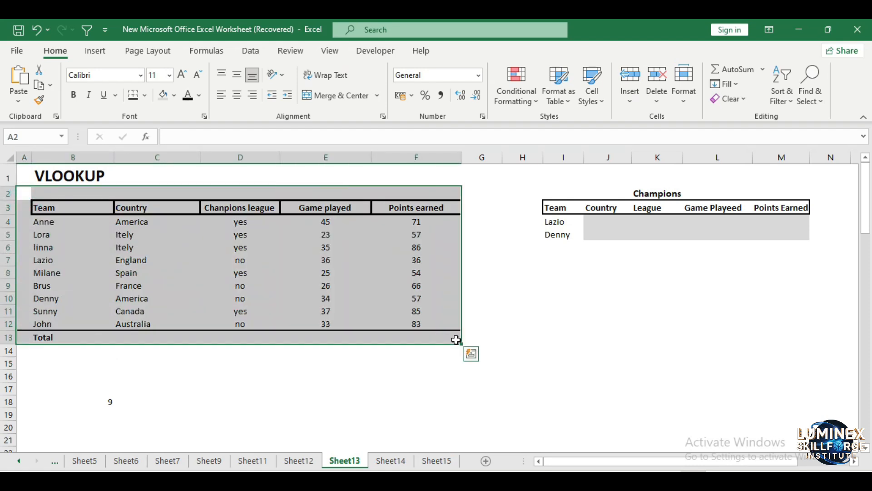
pyautogui.click(538, 367)
pyautogui.moveTo(539, 195); pyautogui.dragTo(820, 233)
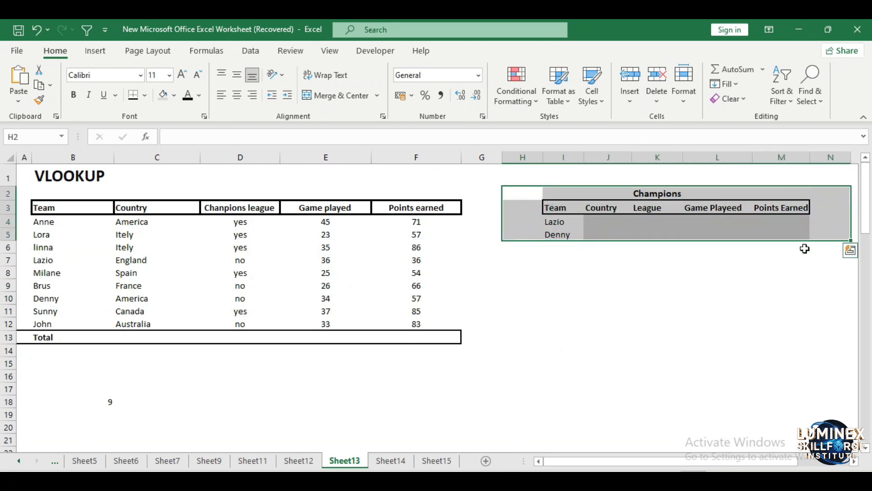
pyautogui.click(682, 317)
pyautogui.moveTo(542, 222); pyautogui.dragTo(557, 234)
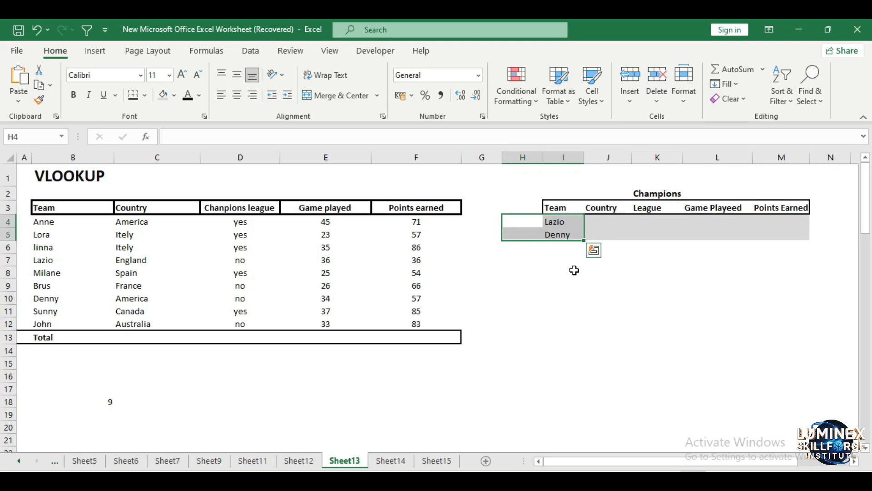
pyautogui.click(574, 270)
pyautogui.moveTo(589, 222); pyautogui.dragTo(784, 231)
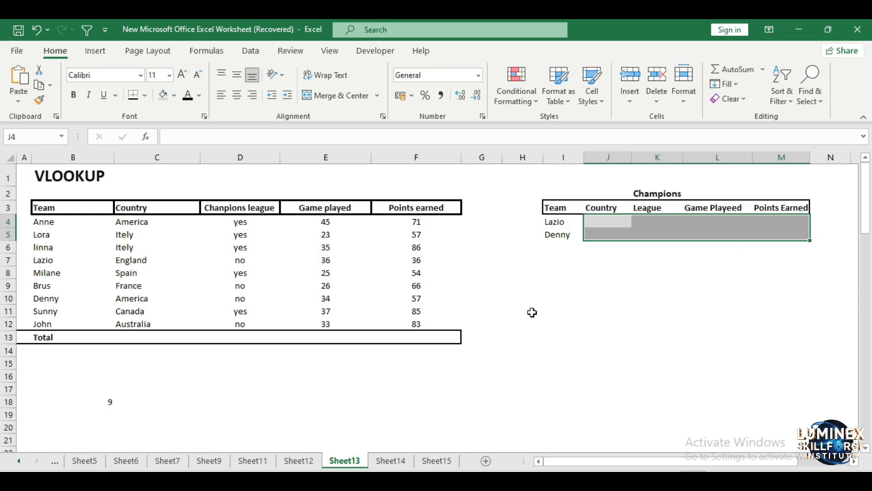
pyautogui.click(521, 335)
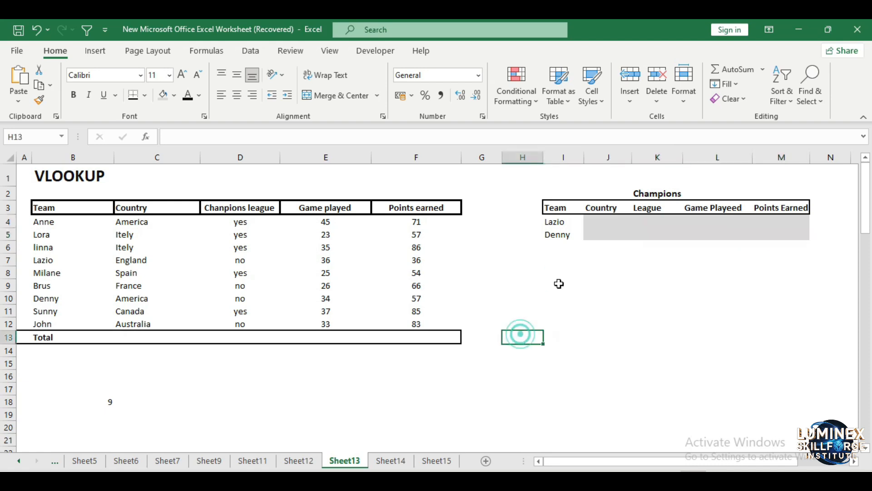
# - Open the Insert Function dialog for cell J4, search for VLOOKUP and choose it
pyautogui.click(596, 222)
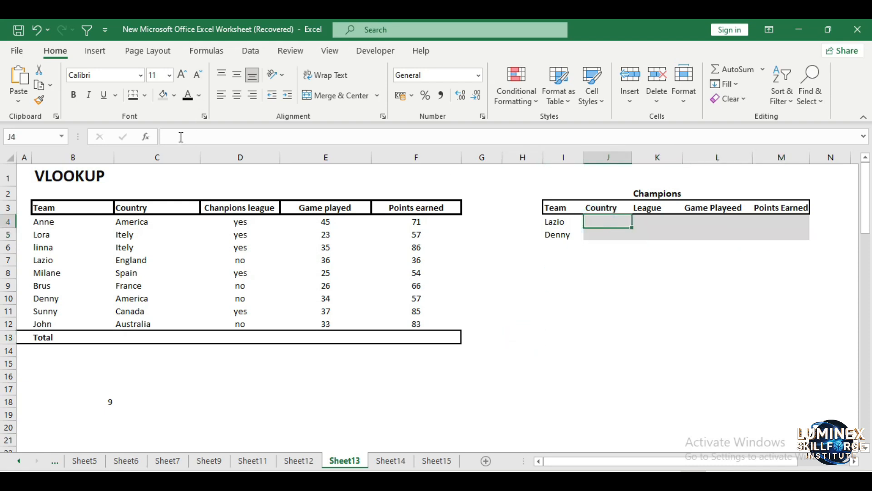
pyautogui.click(158, 138)
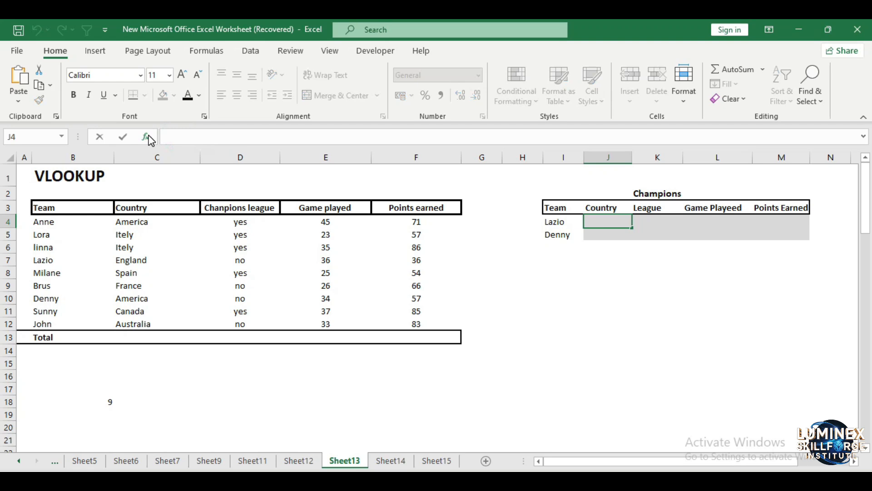
pyautogui.click(149, 139)
pyautogui.write('VLOOKUP')
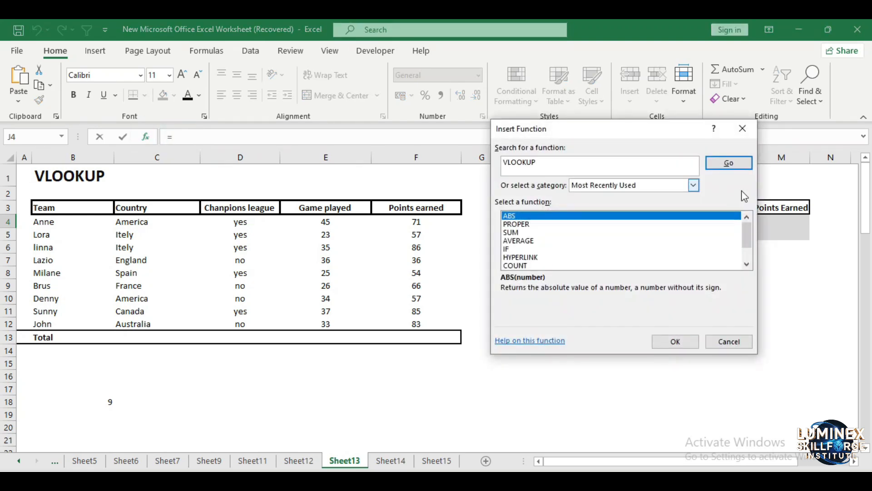
pyautogui.click(729, 164)
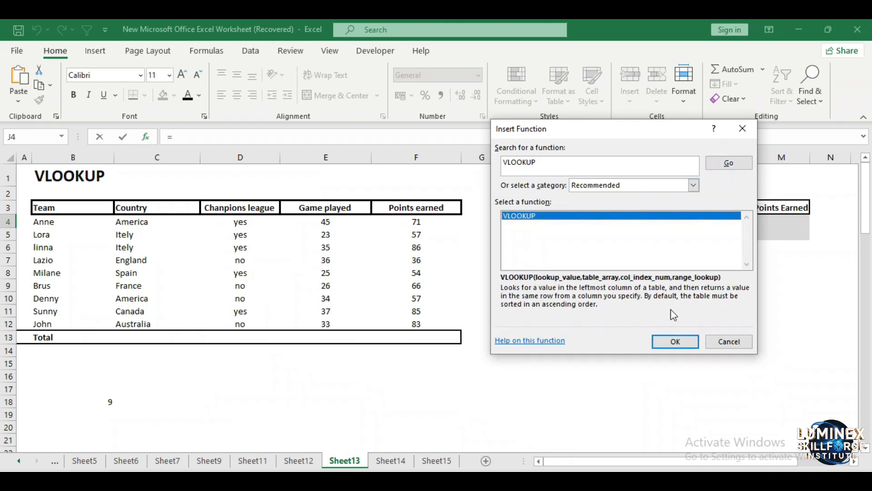
pyautogui.click(674, 343)
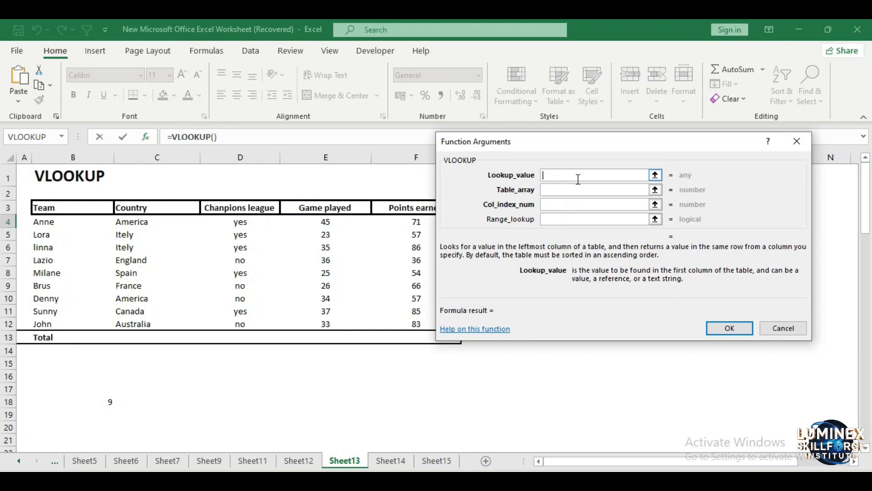
# - Step through the VLOOKUP argument fields, trying TRUE/FALSE for Range_lookup, then close the Function Arguments dialog
pyautogui.moveTo(623, 142); pyautogui.dragTo(666, 282)
pyautogui.press('Tab')
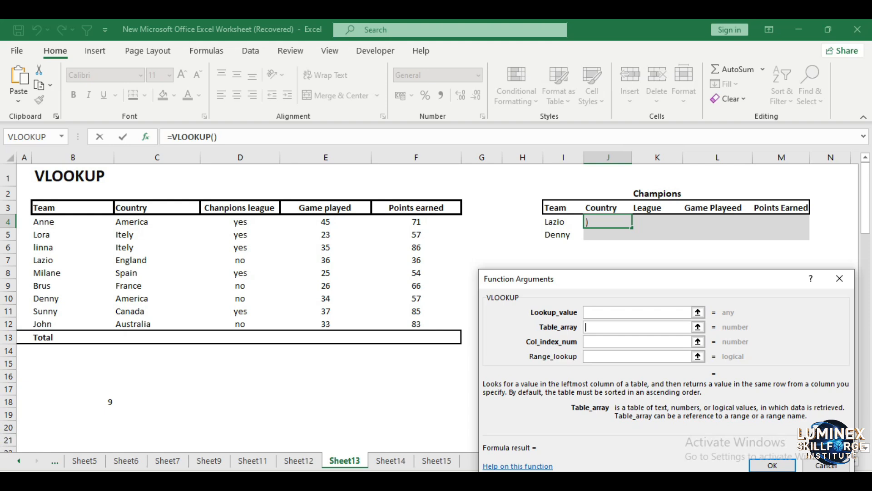
pyautogui.click(602, 340)
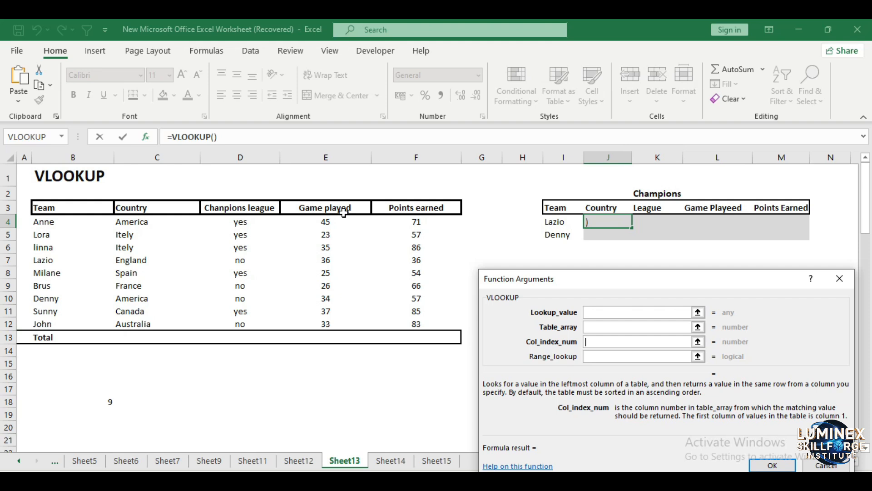
pyautogui.click(594, 355)
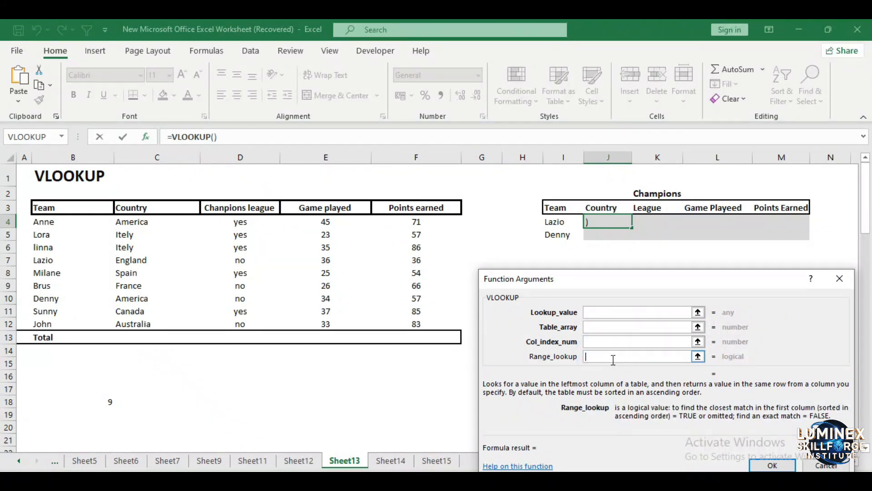
pyautogui.write('True/false')
pyautogui.press('BackSpace')
pyautogui.press('BackSpace')
pyautogui.press('BackSpace')
pyautogui.press('BackSpace')
pyautogui.press('BackSpace')
pyautogui.press('BackSpace')
pyautogui.press('BackSpace')
pyautogui.press('BackSpace')
pyautogui.press('BackSpace')
pyautogui.press('BackSpace')
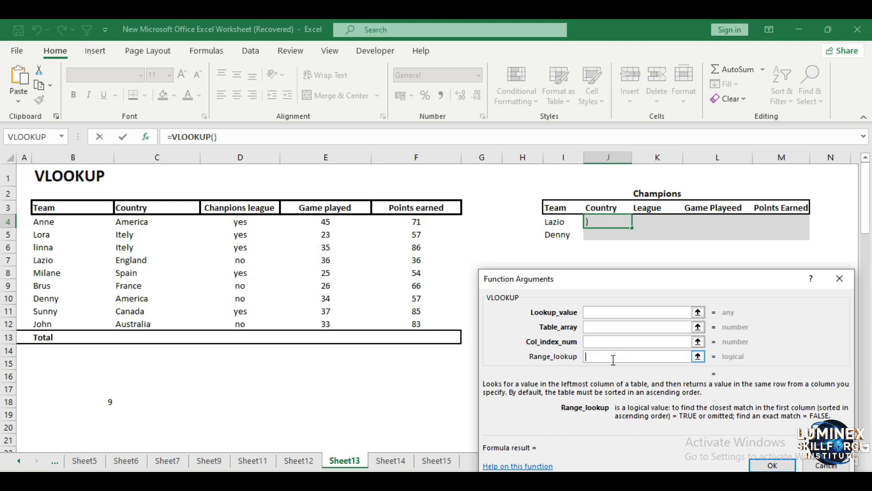
pyautogui.click(844, 278)
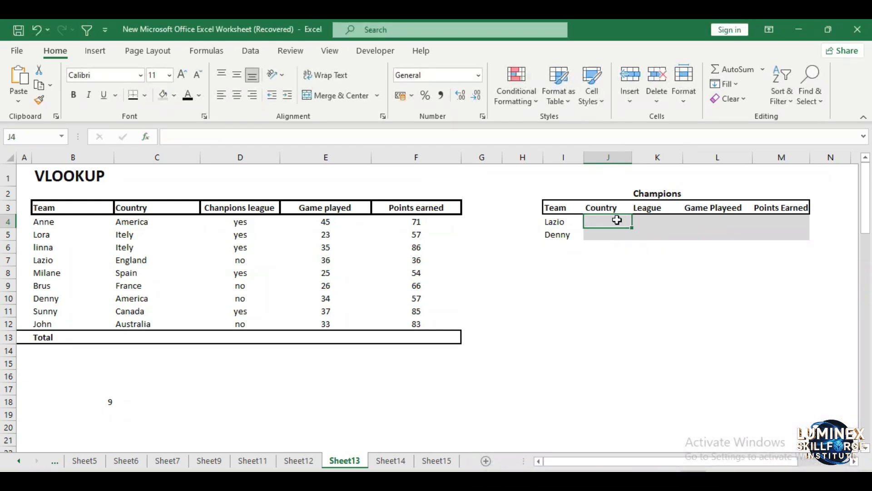
# - Enter =VLOOKUP(I4,B4:F12,2,FALSE) in J4 to look up Lazio's country from the team table
pyautogui.moveTo(62, 221); pyautogui.dragTo(54, 323)
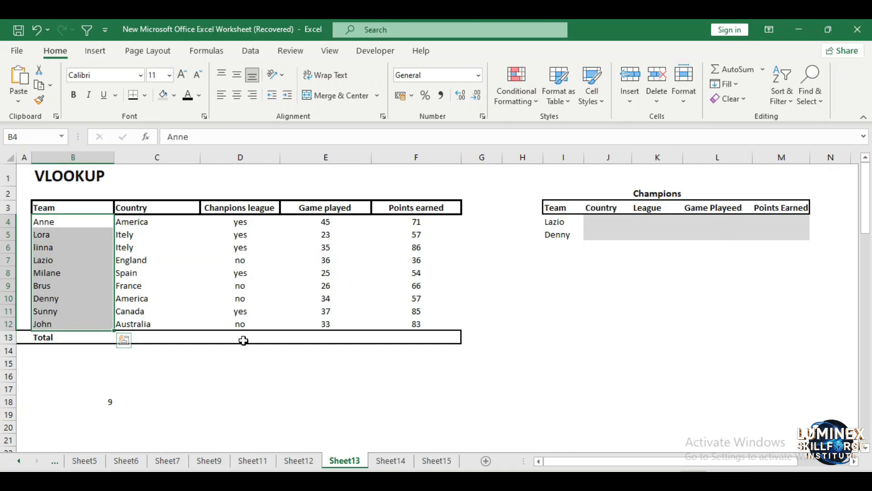
pyautogui.click(613, 220)
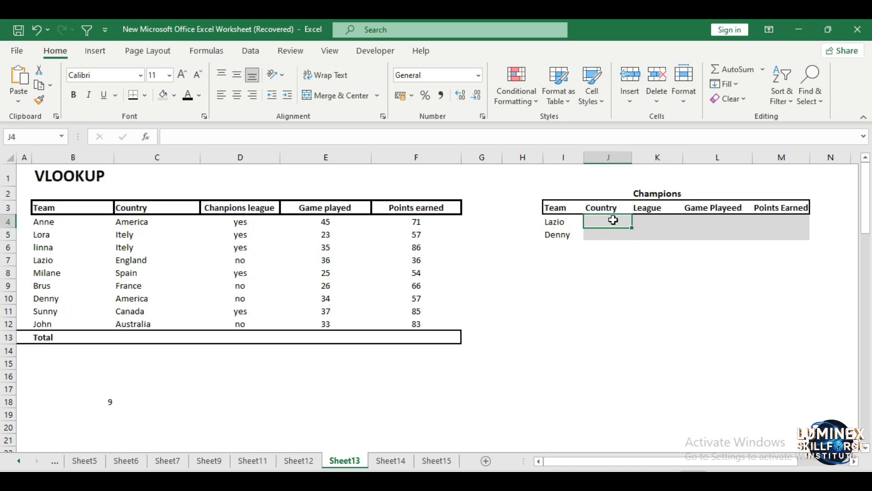
pyautogui.write('=V')
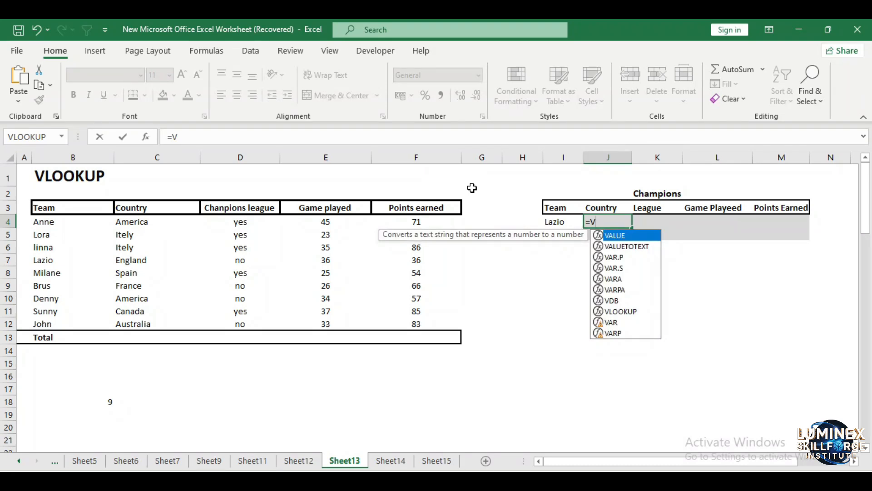
pyautogui.write('L')
pyautogui.press('Tab')
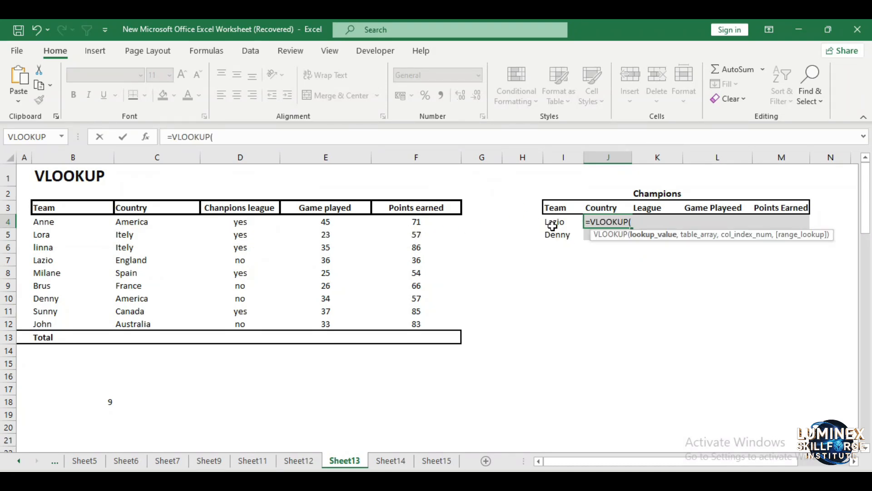
pyautogui.click(553, 223)
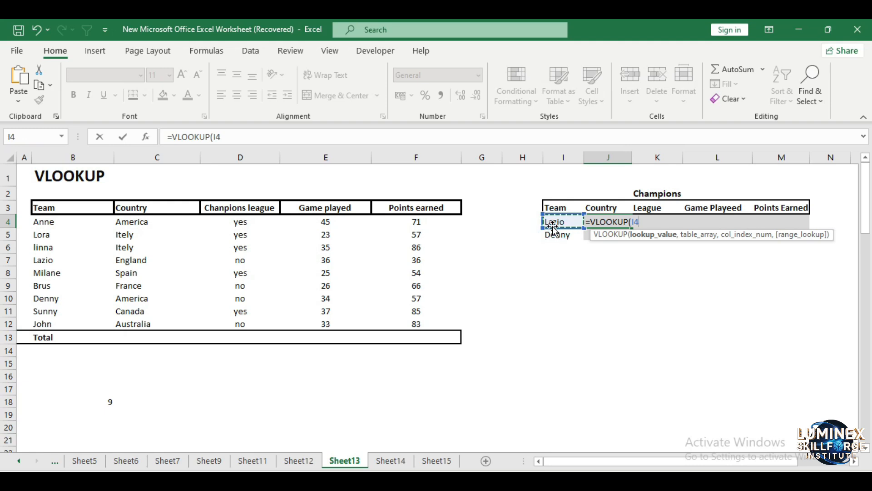
pyautogui.write(',')
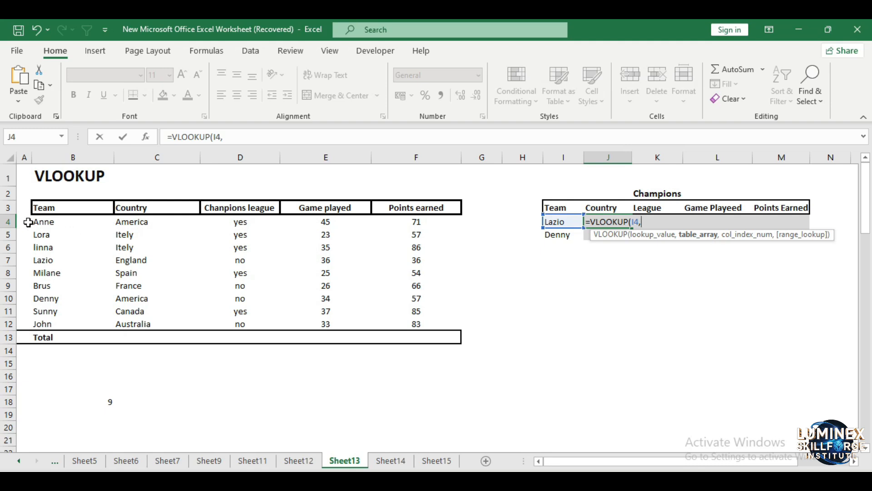
pyautogui.moveTo(28, 220); pyautogui.dragTo(404, 322)
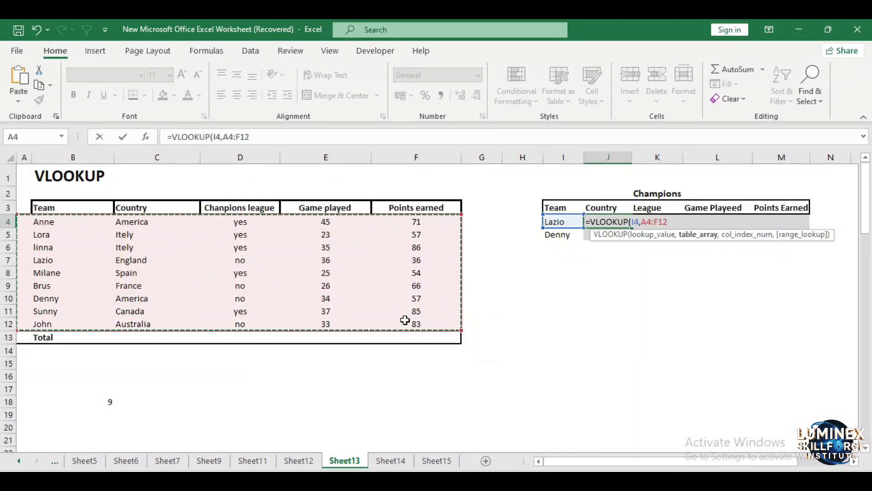
pyautogui.write(',')
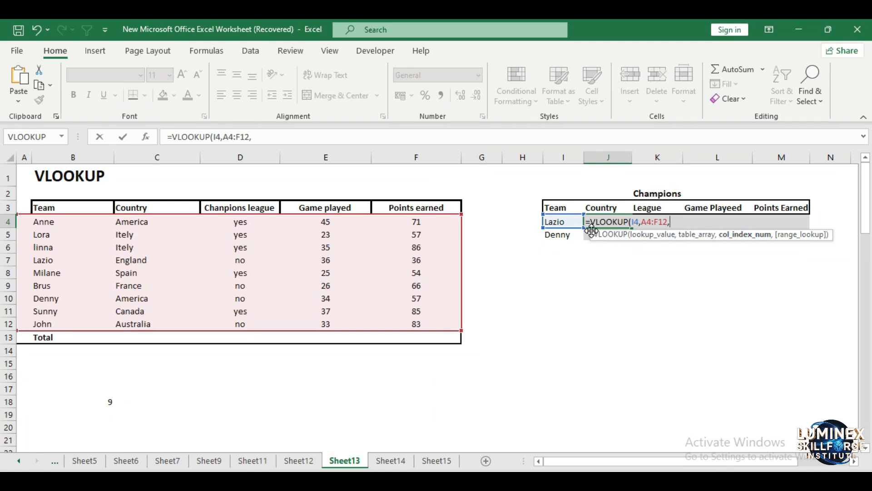
pyautogui.write('2')
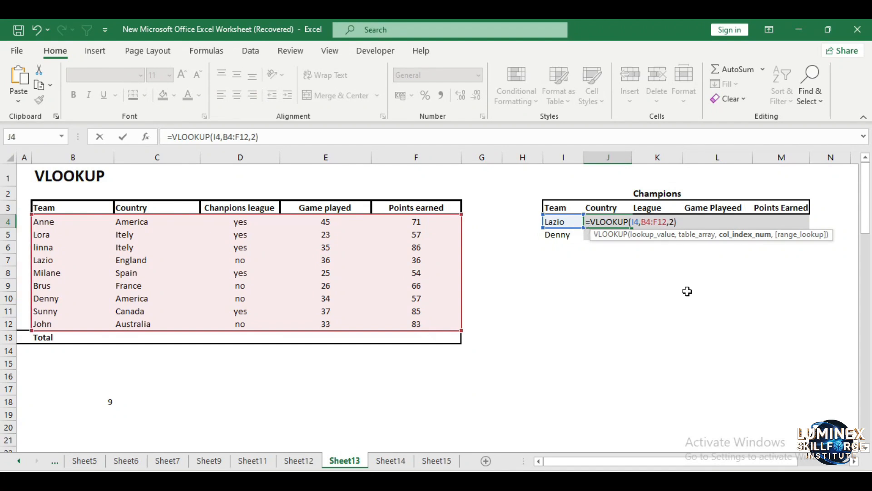
pyautogui.write(',')
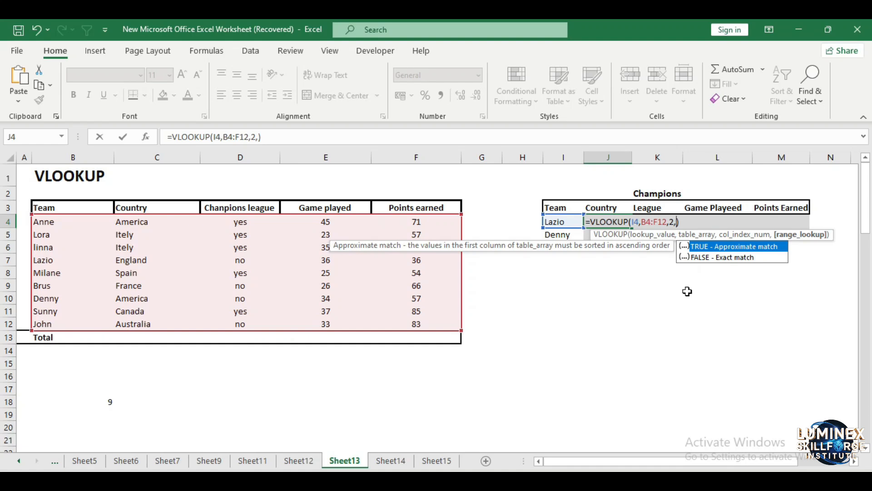
pyautogui.write('FALSE')
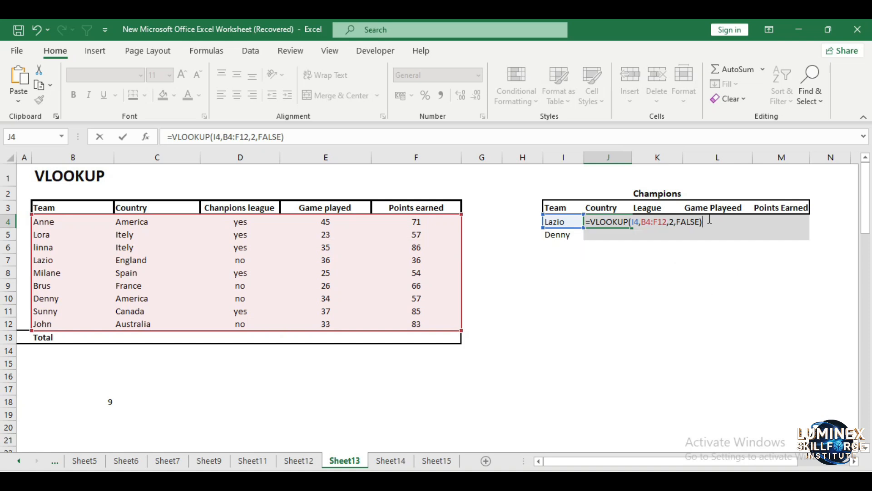
pyautogui.press('Return')
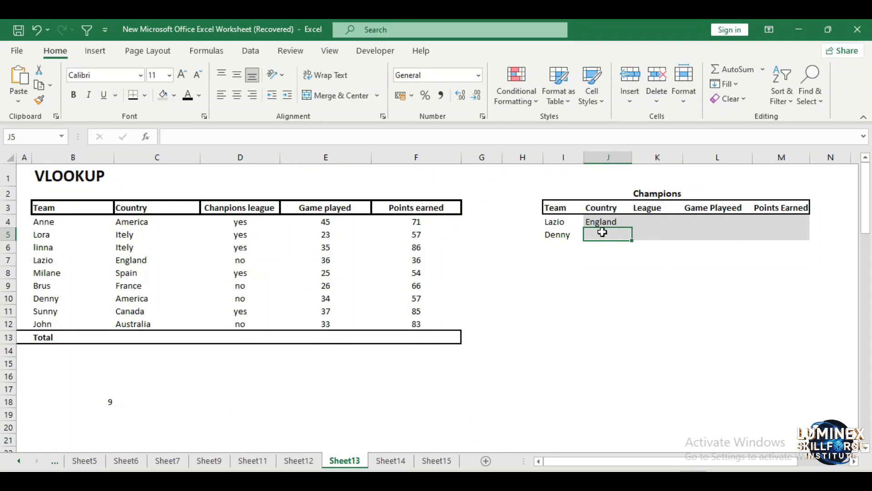
# - Paste the lookup formula into J5 to get Denny's country
pyautogui.write('America')
pyautogui.click(605, 306)
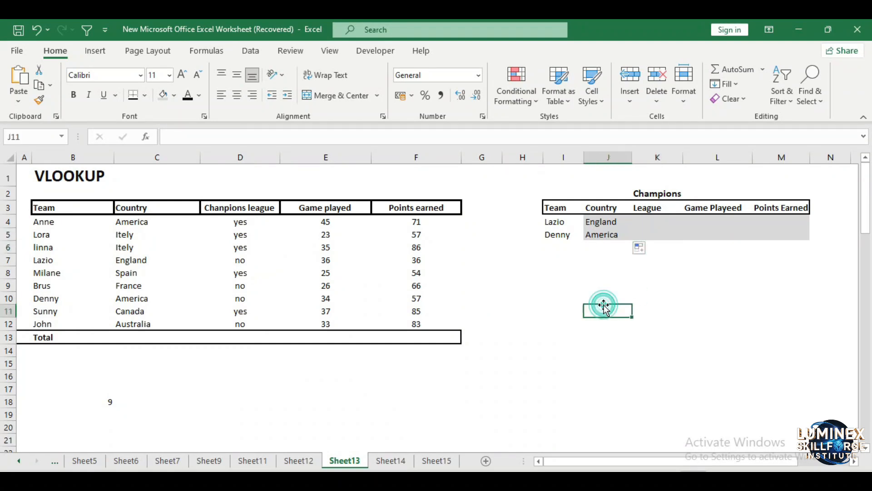
pyautogui.click(603, 234)
# - Make the table range in J4's formula absolute as $B$4:$F$12
pyautogui.click(600, 222)
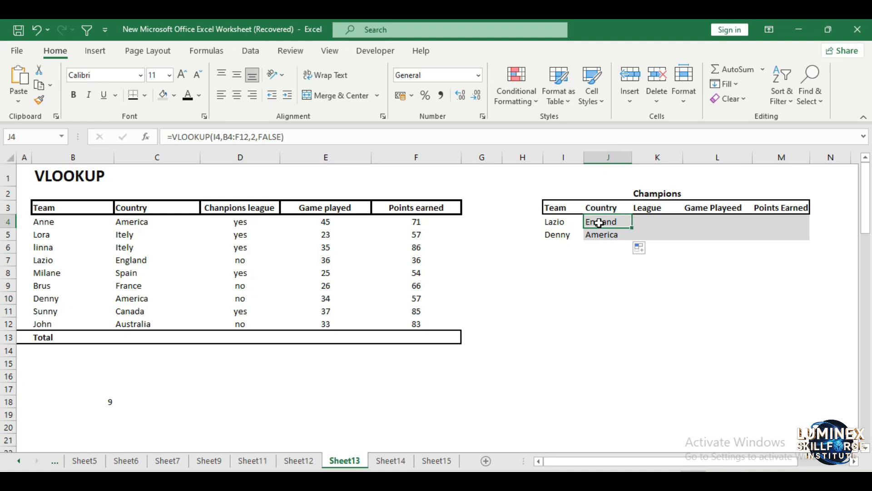
pyautogui.click(226, 137)
pyautogui.write('$')
pyautogui.press('Right')
pyautogui.write('$')
pyautogui.press('Right')
pyautogui.press('Right')
pyautogui.write('&')
pyautogui.press('BackSpace')
pyautogui.write('$B$')
pyautogui.hotkey('ctrl', 'Return')
# - Fill J4's formula across the row, then pull the fill back to K4 only
pyautogui.moveTo(629, 224); pyautogui.dragTo(750, 221)
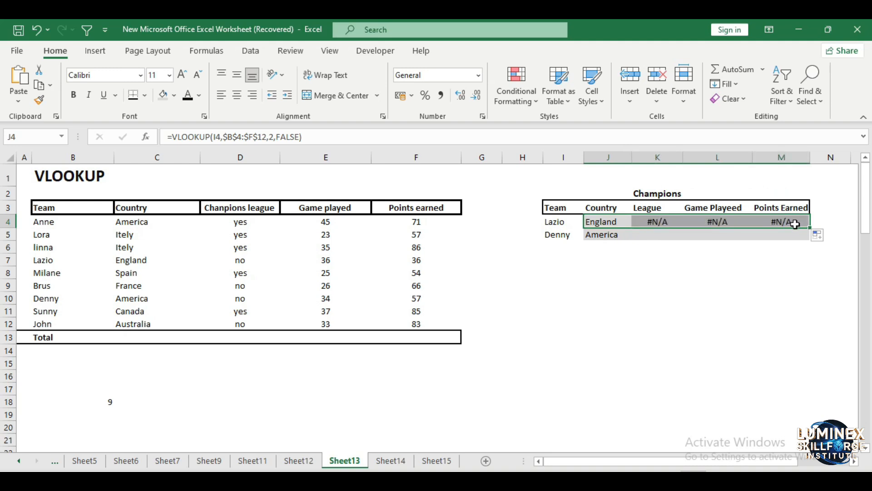
pyautogui.moveTo(810, 227); pyautogui.dragTo(682, 231)
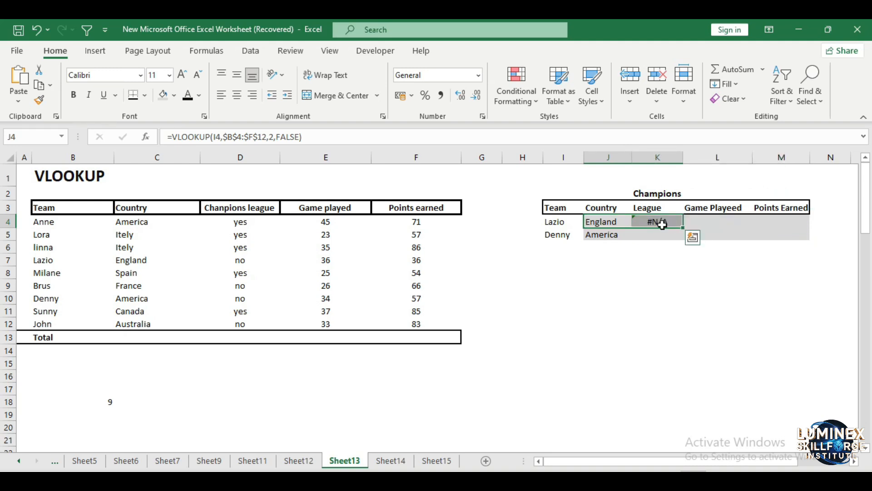
# - Lock the lookup value's column in J4's formula as $I4
pyautogui.click(600, 222)
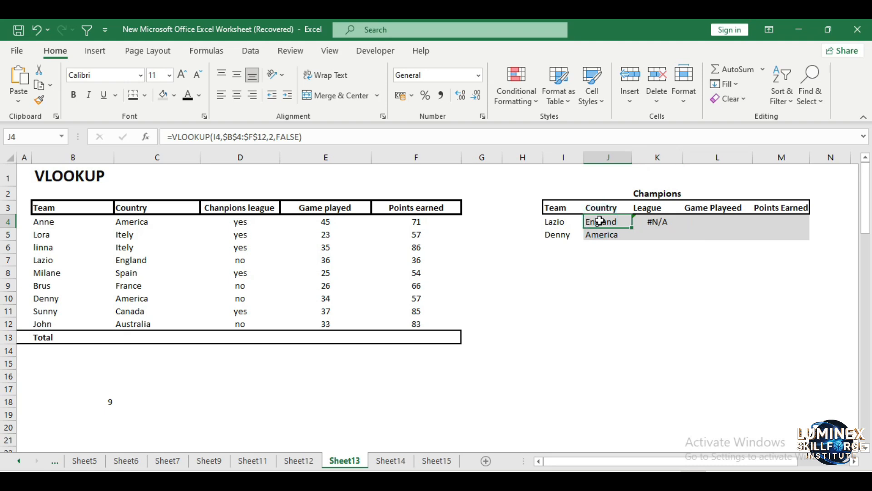
pyautogui.click(215, 138)
pyautogui.write('$')
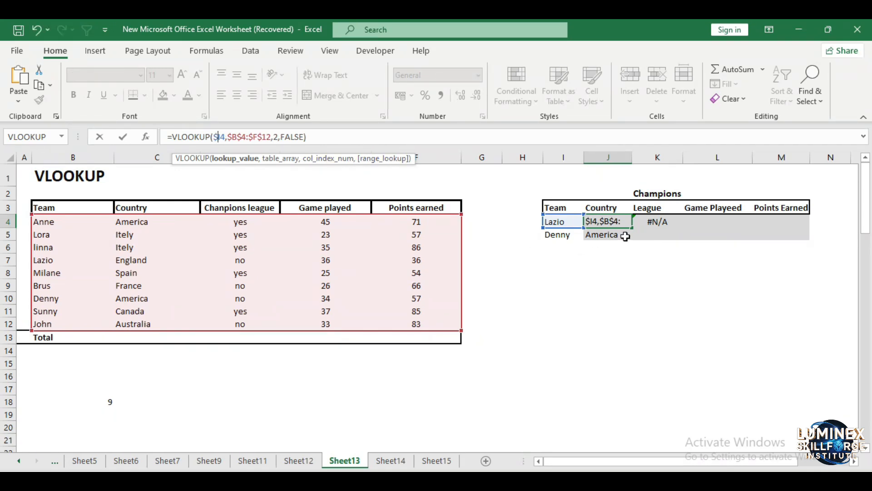
pyautogui.click(644, 231)
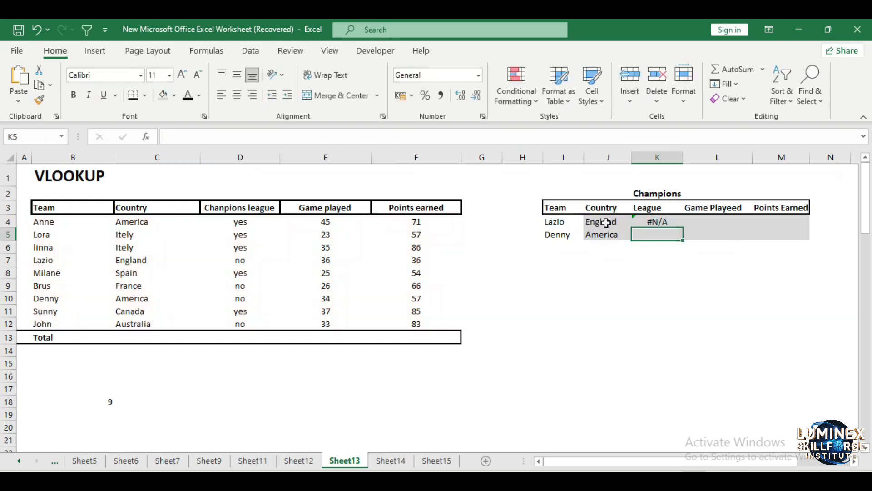
# - Fill J4's updated formula right into K4 and inspect the copied formula
pyautogui.click(604, 221)
pyautogui.moveTo(632, 230); pyautogui.dragTo(658, 224)
pyautogui.click(689, 261)
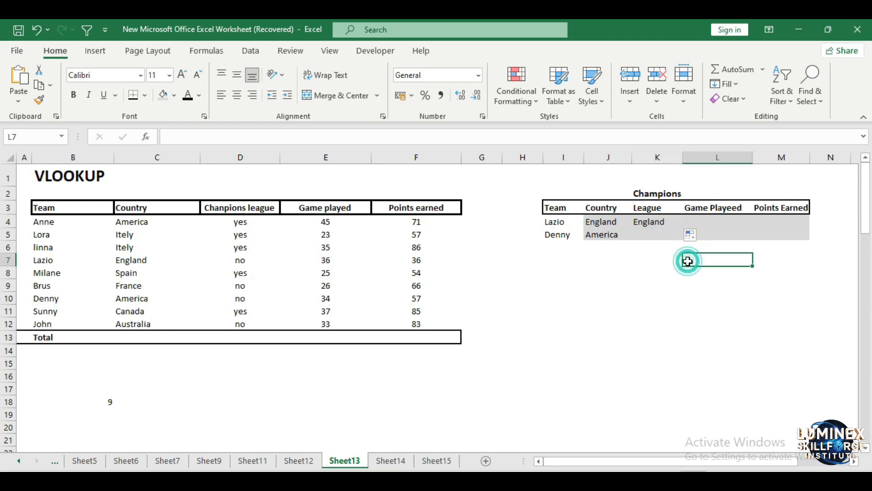
pyautogui.click(655, 221)
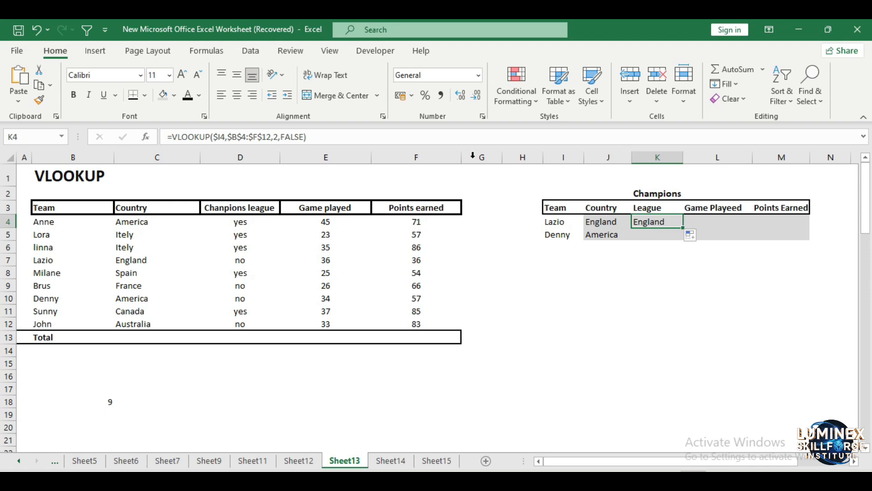
# - Set K4's column index to 3 to return the league, and fill K4 down to K5
pyautogui.click(278, 136)
pyautogui.press('BackSpace')
pyautogui.write('3')
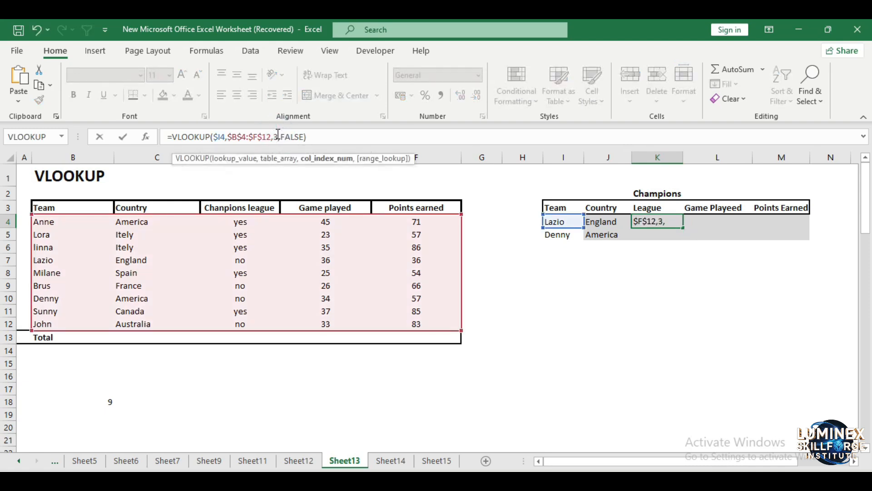
pyautogui.press('Return')
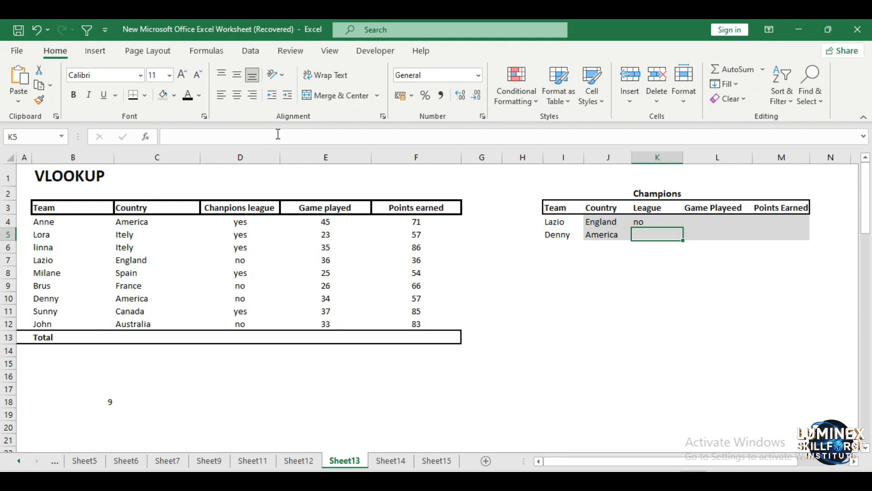
pyautogui.click(653, 222)
pyautogui.moveTo(684, 228); pyautogui.dragTo(685, 241)
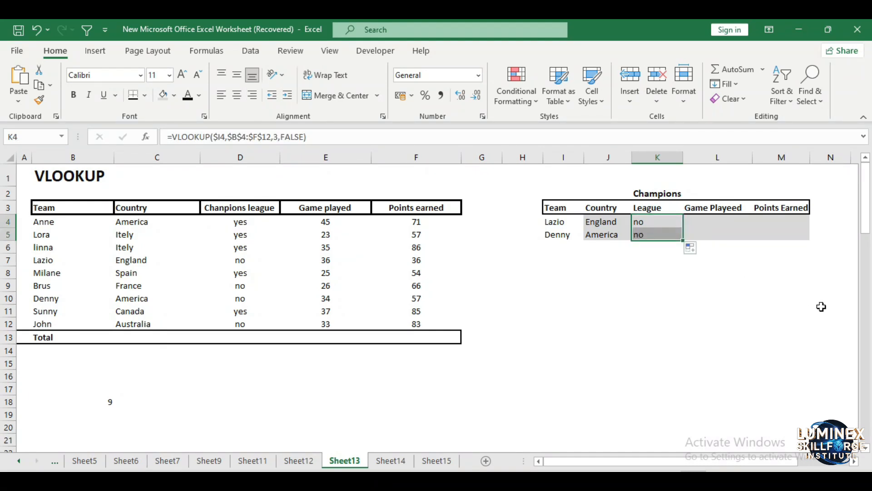
# - Fill K4's formula across to M4 and set L4's column index to 4 for games played
pyautogui.click(668, 221)
pyautogui.moveTo(683, 227); pyautogui.dragTo(794, 222)
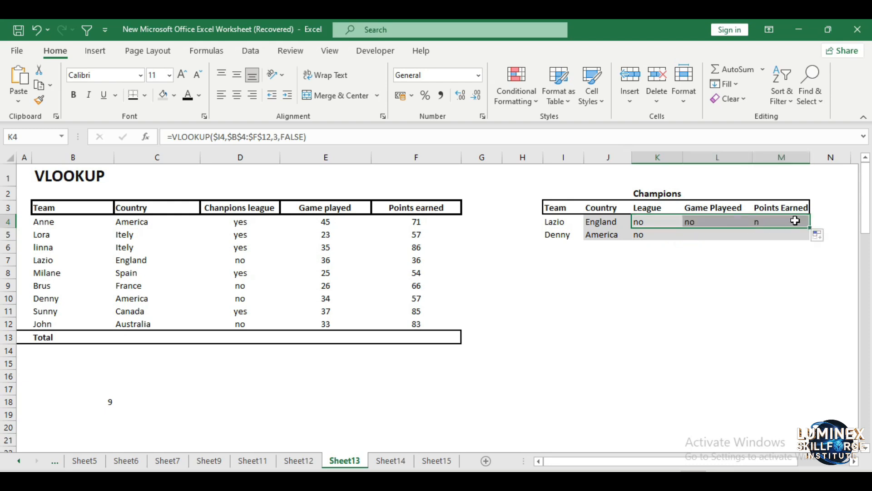
pyautogui.click(713, 224)
pyautogui.click(278, 136)
pyautogui.press('BackSpace')
pyautogui.write('4')
pyautogui.press('Return')
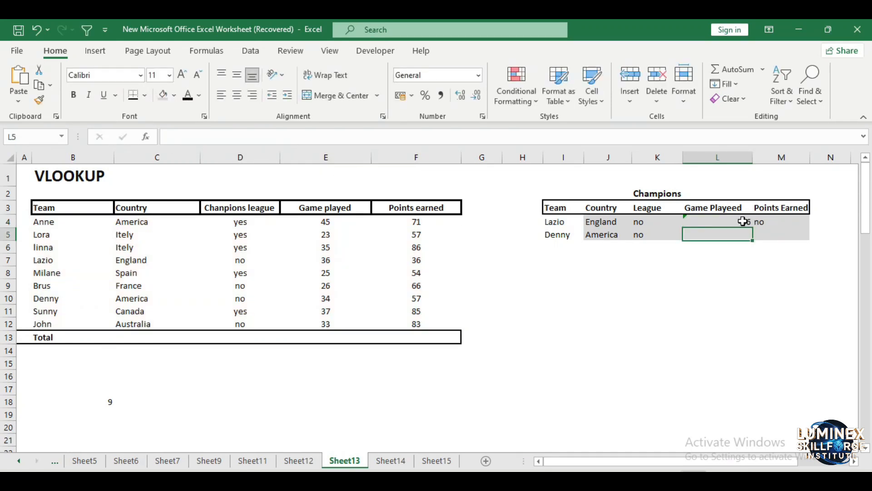
# - Set M4's column index to 5 to return the points earned
pyautogui.click(778, 226)
pyautogui.doubleClick(789, 220)
pyautogui.click(278, 136)
pyautogui.press('BackSpace')
pyautogui.write('5')
pyautogui.press('Return')
# - Fill L4's and M4's formulas down to row 5 for Denny
pyautogui.click(739, 222)
pyautogui.moveTo(752, 229)
pyautogui.mouseDown()
pyautogui.moveTo(755, 267)
pyautogui.moveTo(750, 240)
pyautogui.mouseUp()
pyautogui.click(797, 223)
pyautogui.moveTo(804, 229); pyautogui.dragTo(805, 237)
pyautogui.click(782, 308)
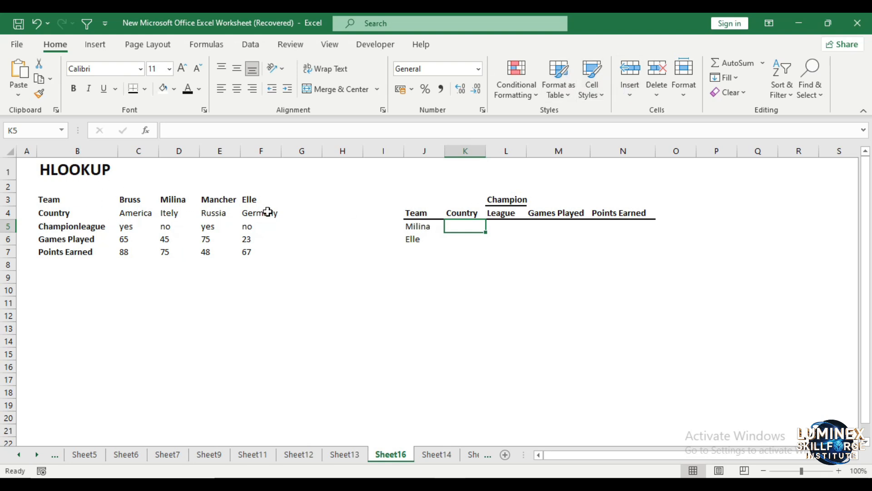
# - Enter the note Raws in C1 beside the HLOOKUP title
pyautogui.click(149, 170)
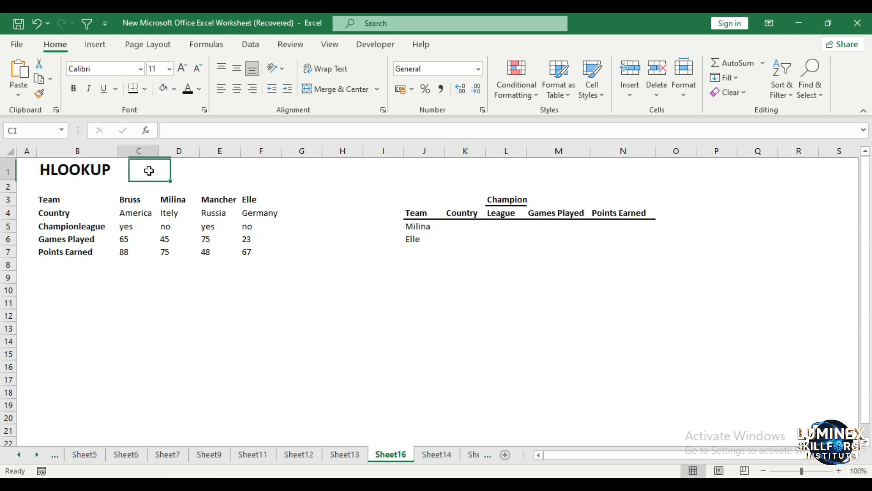
pyautogui.write('Raws')
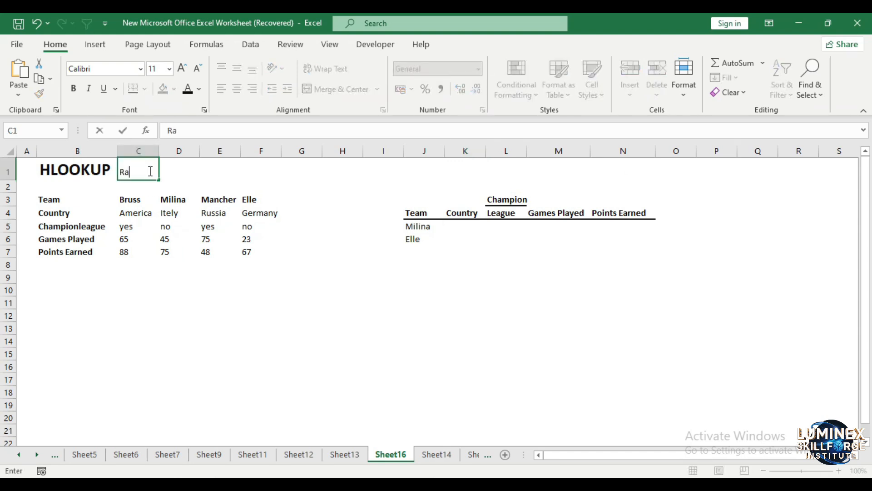
# - Start an HLOOKUP formula in K5 with $J5 as the lookup value
pyautogui.click(440, 228)
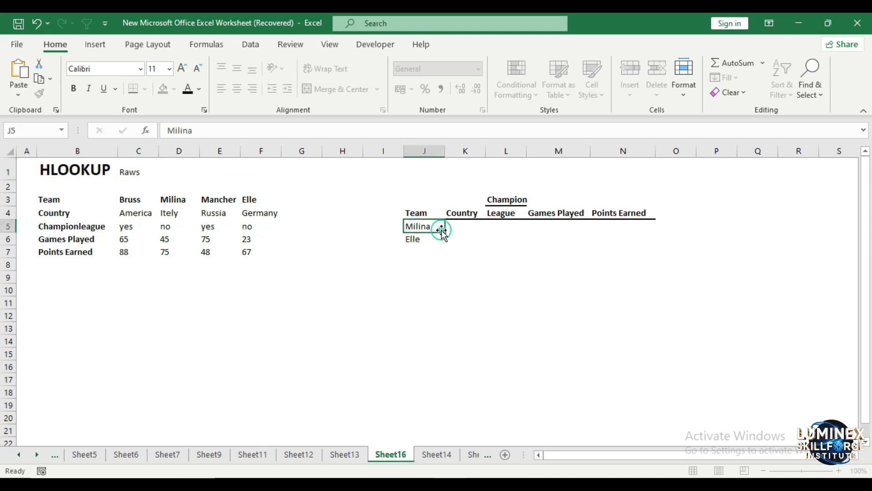
pyautogui.click(464, 228)
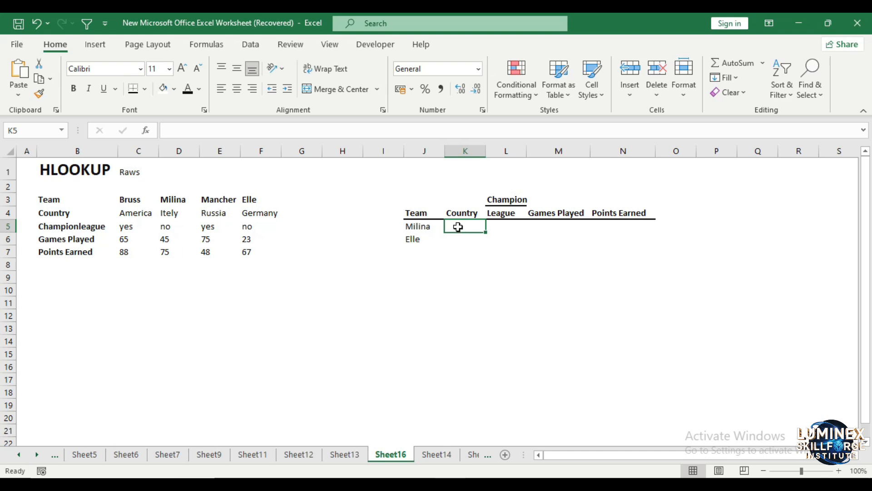
pyautogui.doubleClick(460, 228)
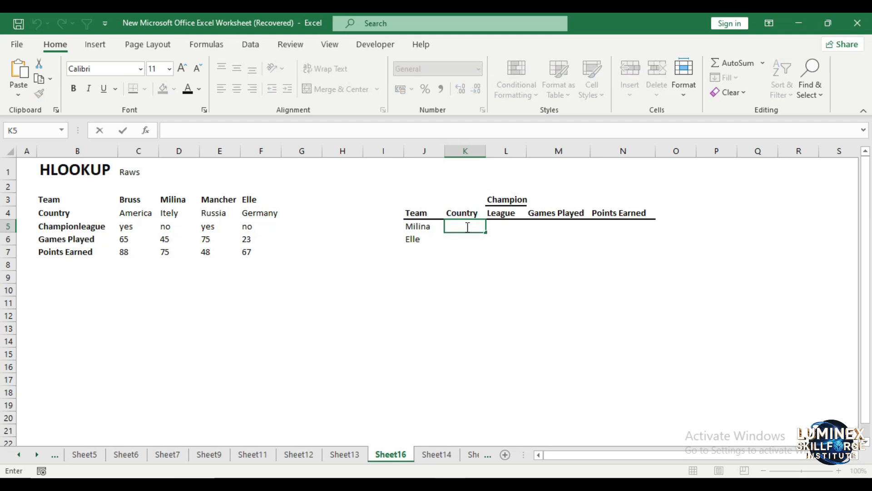
pyautogui.write('=HL')
pyautogui.press('Tab')
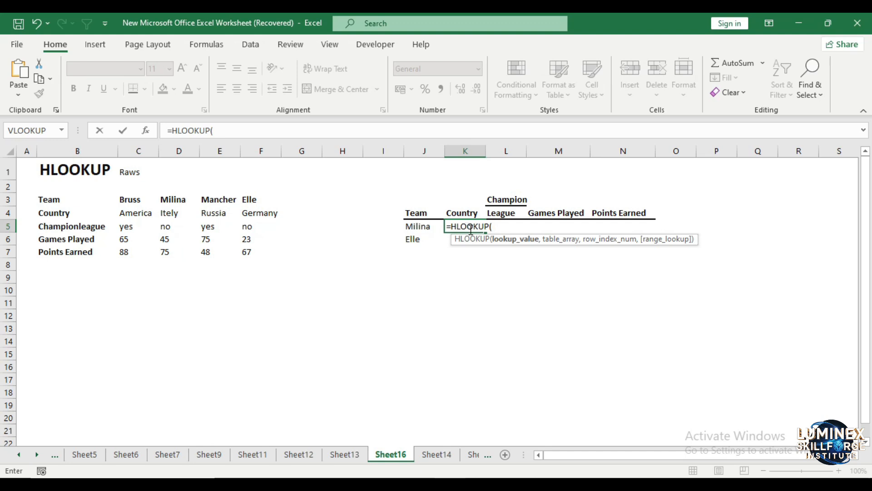
pyautogui.click(422, 228)
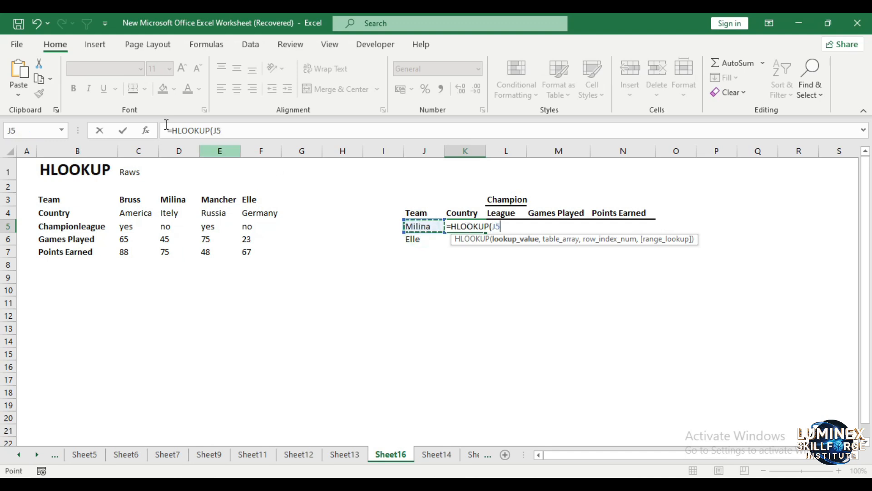
pyautogui.click(216, 131)
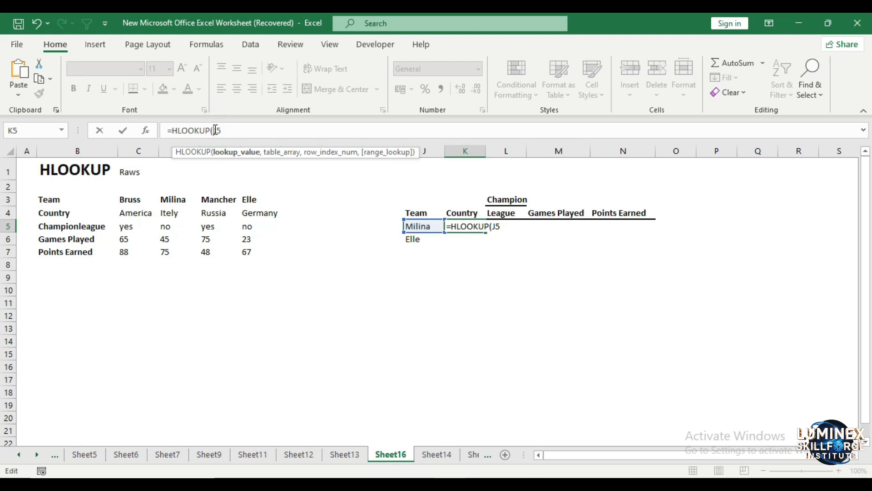
pyautogui.write('$J5,')
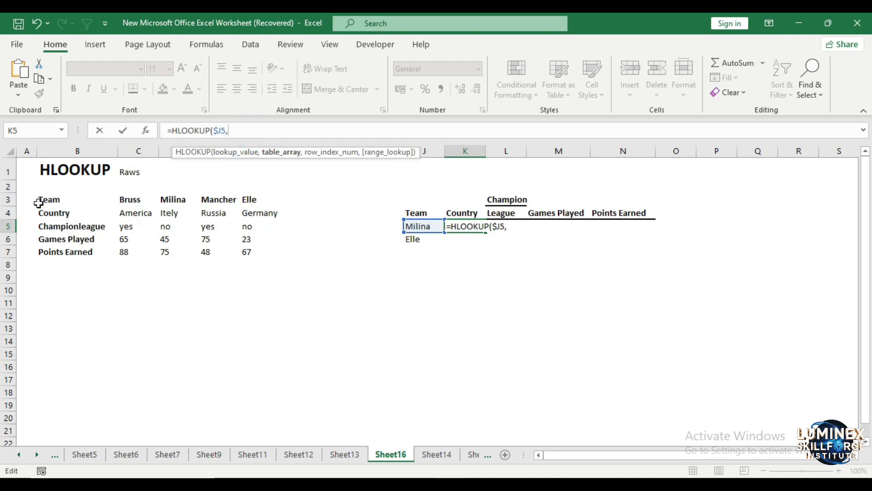
# - Select B3:F7 as the table array and make it absolute as $B$3:$F$7
pyautogui.moveTo(39, 201); pyautogui.dragTo(269, 253)
pyautogui.click(230, 126)
pyautogui.write('$')
pyautogui.press('Right')
pyautogui.write('$')
pyautogui.press('Right')
pyautogui.press('Right')
pyautogui.write('$')
pyautogui.press('Right')
pyautogui.write('$')
pyautogui.press('Right')
pyautogui.write(',')
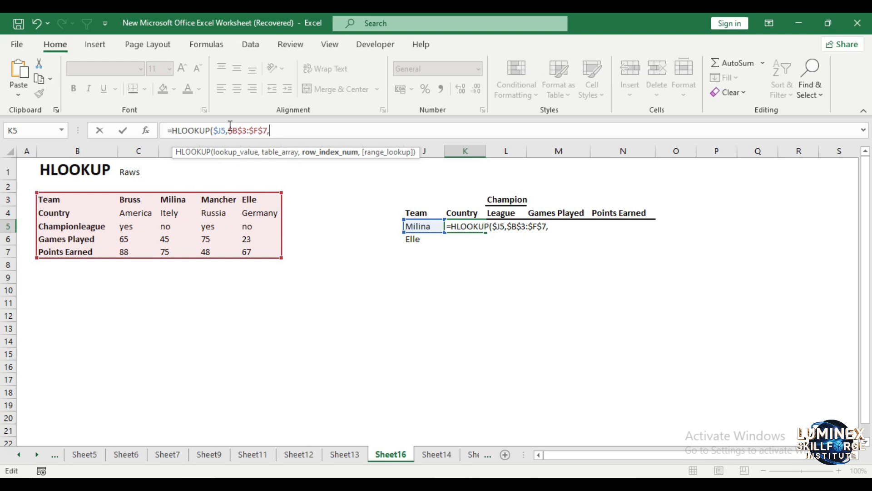
pyautogui.write('2,')
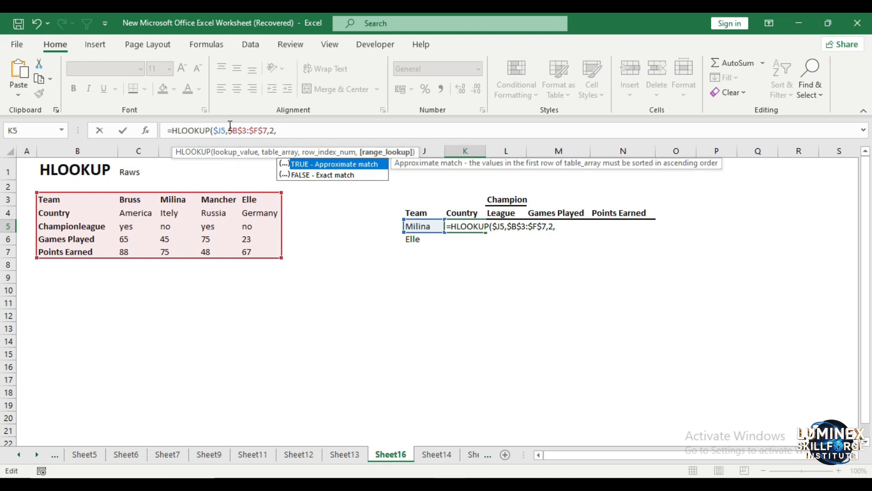
pyautogui.write('False')
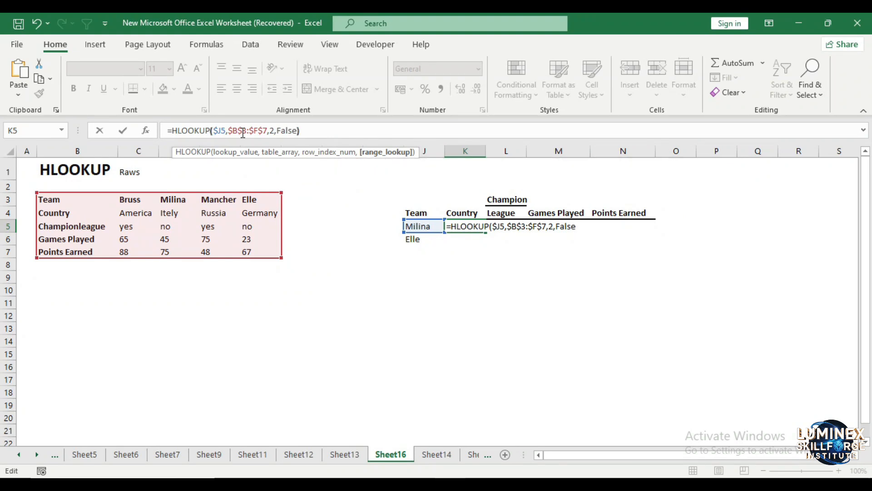
pyautogui.write(')')
# - Complete K5's HLOOKUP with row index 2 and False for an exact match
pyautogui.press('Return')
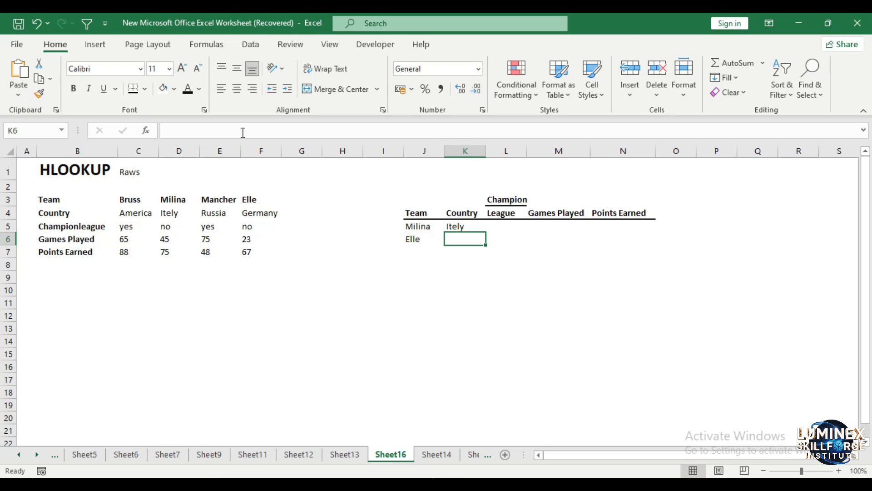
# - Fill K5's formula into L5 and down to K6
pyautogui.click(455, 227)
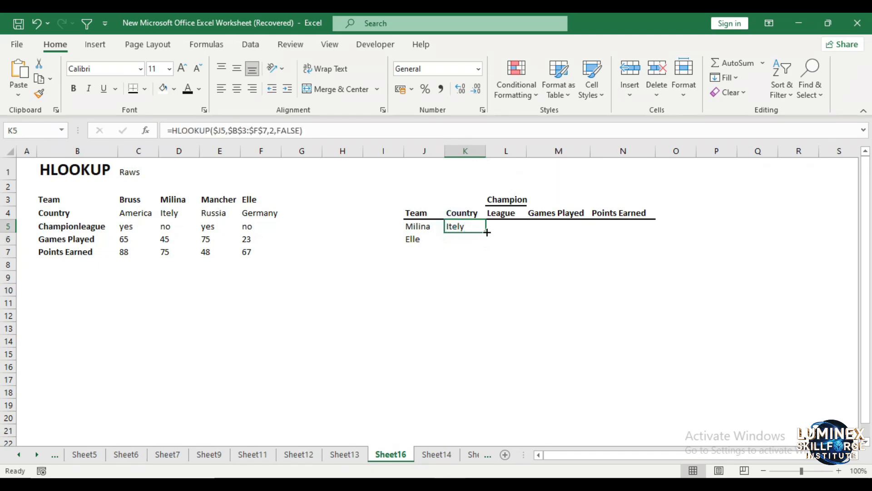
pyautogui.moveTo(487, 231); pyautogui.dragTo(519, 231)
pyautogui.click(458, 224)
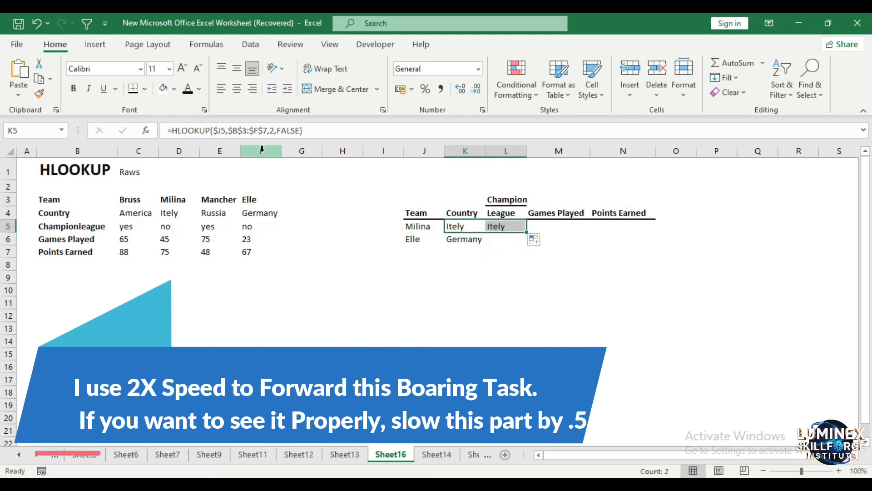
# - Set L5's row index to 3 to return the Champions league value
pyautogui.click(500, 225)
pyautogui.click(278, 130)
pyautogui.press('BackSpace')
pyautogui.write('3')
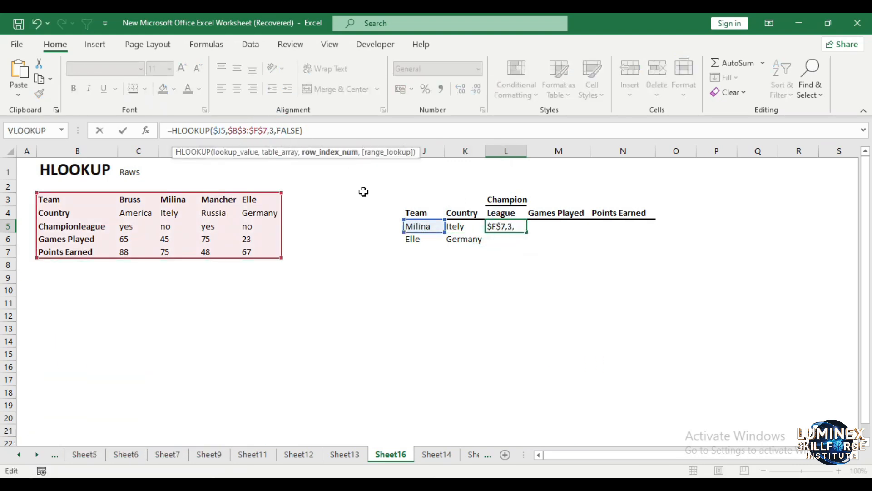
pyautogui.press('Return')
# - Fill L5's formula into M5 and set M5's row index to 4 for games played
pyautogui.click(500, 226)
pyautogui.moveTo(526, 232); pyautogui.dragTo(558, 225)
pyautogui.click(558, 228)
pyautogui.click(509, 226)
pyautogui.click(554, 226)
pyautogui.click(274, 130)
pyautogui.press('BackSpace')
pyautogui.write('4')
pyautogui.press('Return')
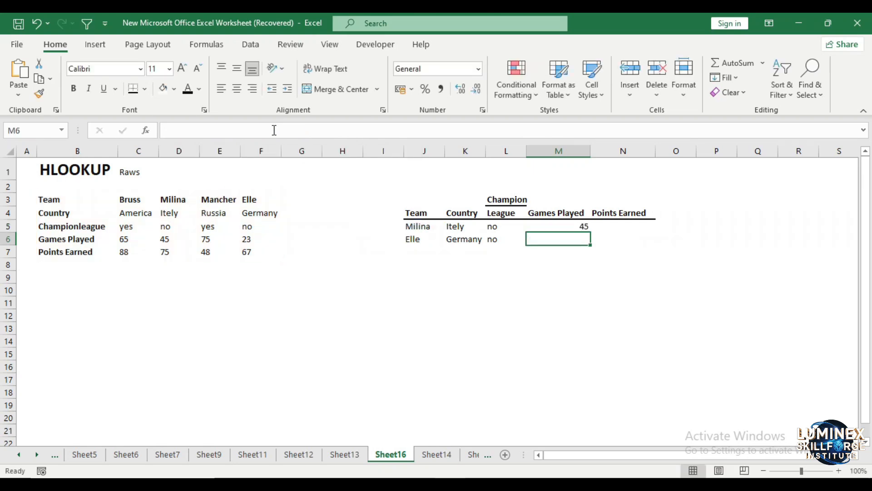
# - Fill M5's formula right into N5 and down to M6
pyautogui.click(570, 225)
pyautogui.moveTo(590, 232); pyautogui.dragTo(623, 228)
pyautogui.click(641, 226)
pyautogui.click(582, 226)
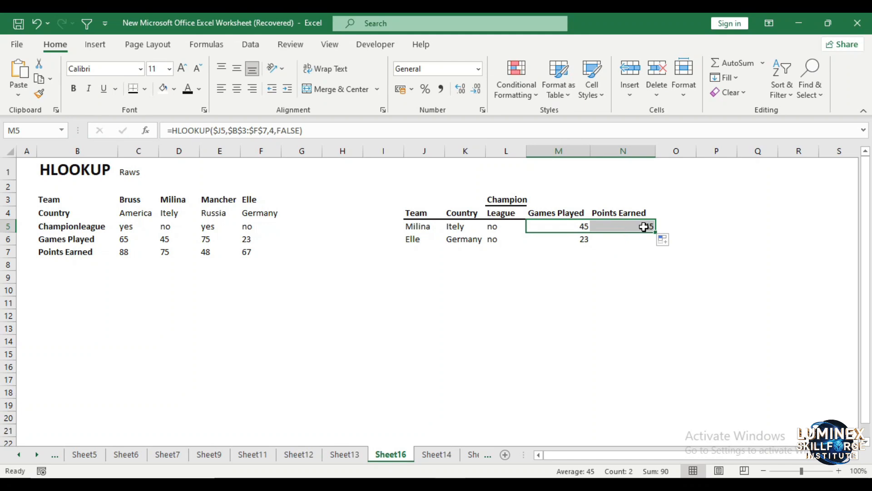
# - Set N5's row index to 5 for points earned and fill it down to N6
pyautogui.click(642, 226)
pyautogui.click(275, 125)
pyautogui.press('BackSpace')
pyautogui.write('5')
pyautogui.press('Return')
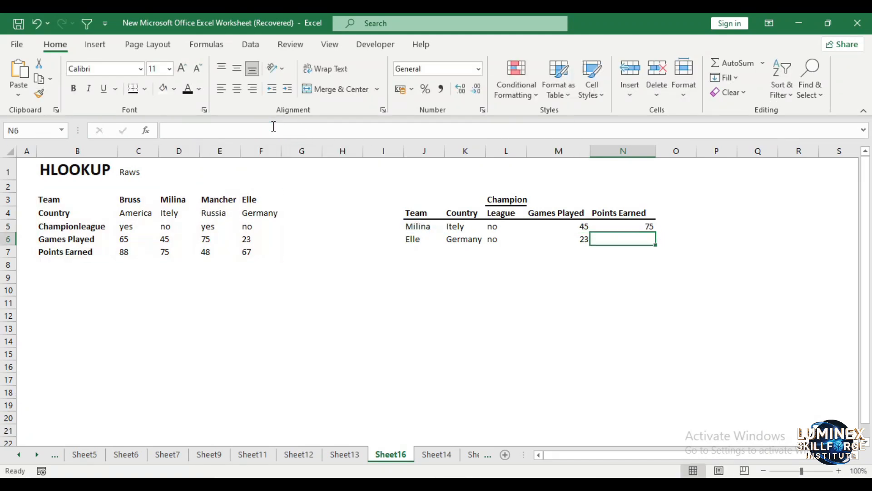
pyautogui.click(605, 225)
pyautogui.moveTo(656, 232); pyautogui.dragTo(654, 243)
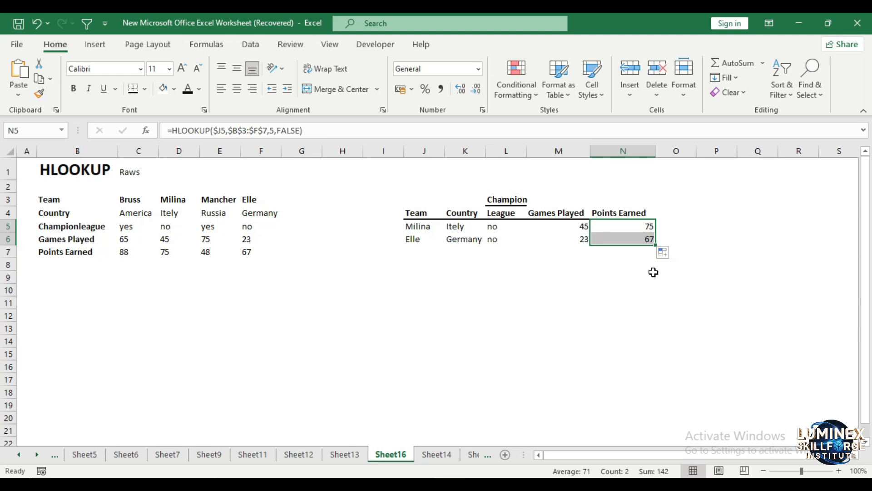